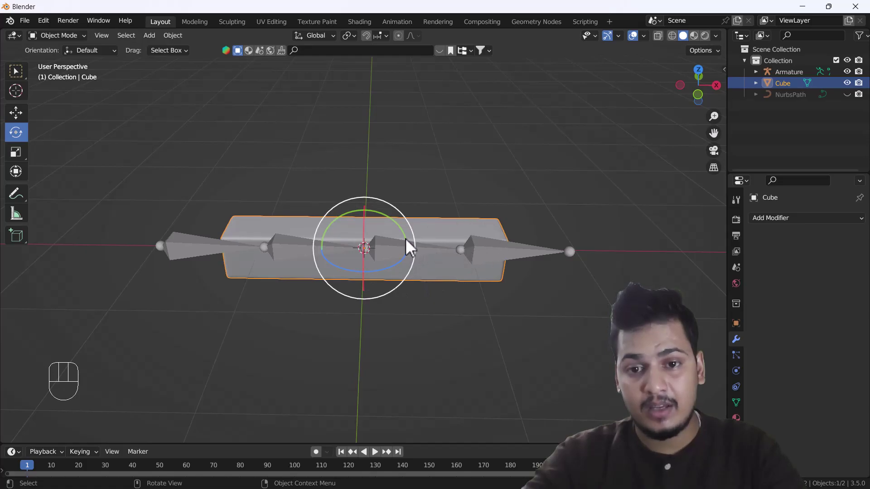
Parent the cube to the armature using Armature Deform With Automatic Weights
{"action": "left_click", "coordinate": [508, 262], "text": "shift"}
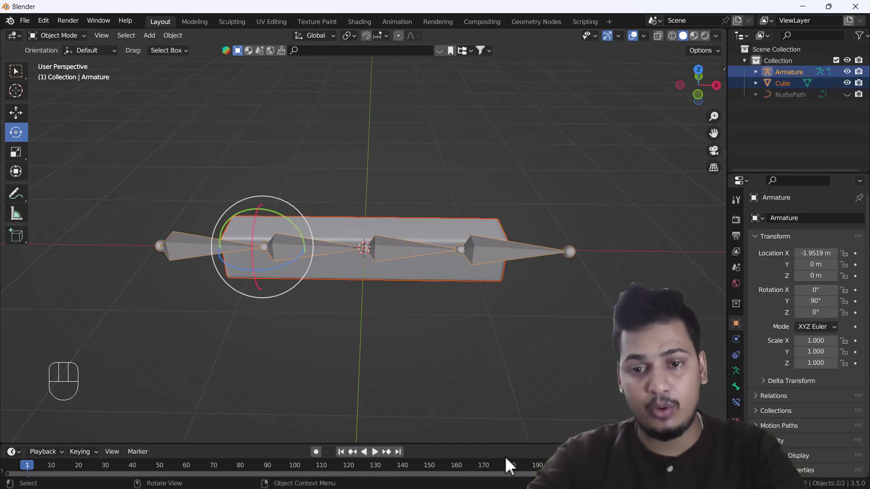
{"action": "left_click", "coordinate": [67, 36]}
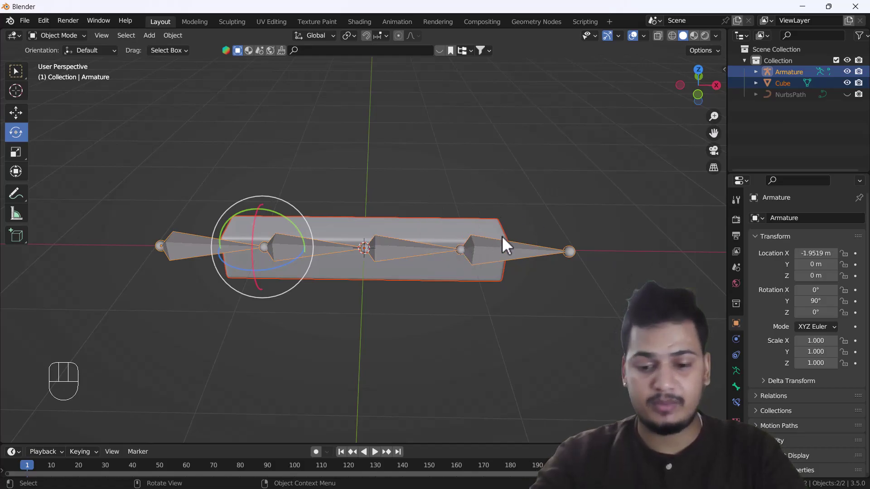
{"action": "key", "text": "ctrl+p"}
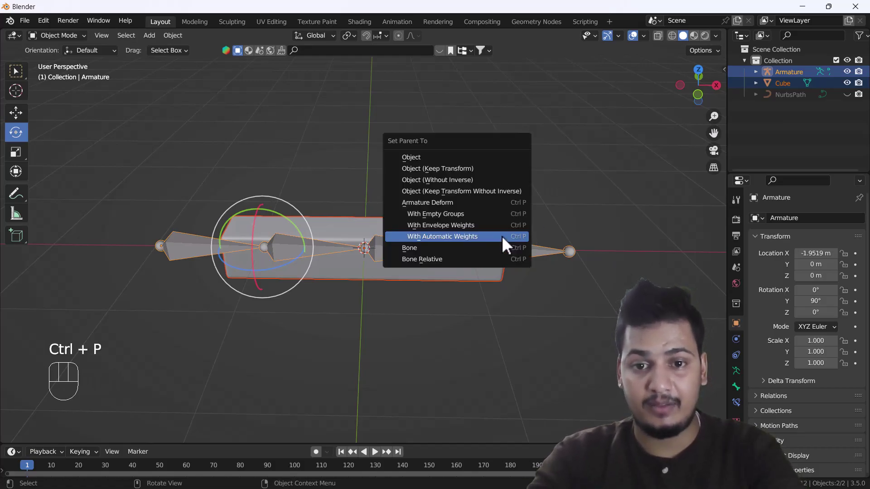
{"action": "left_click", "coordinate": [442, 239]}
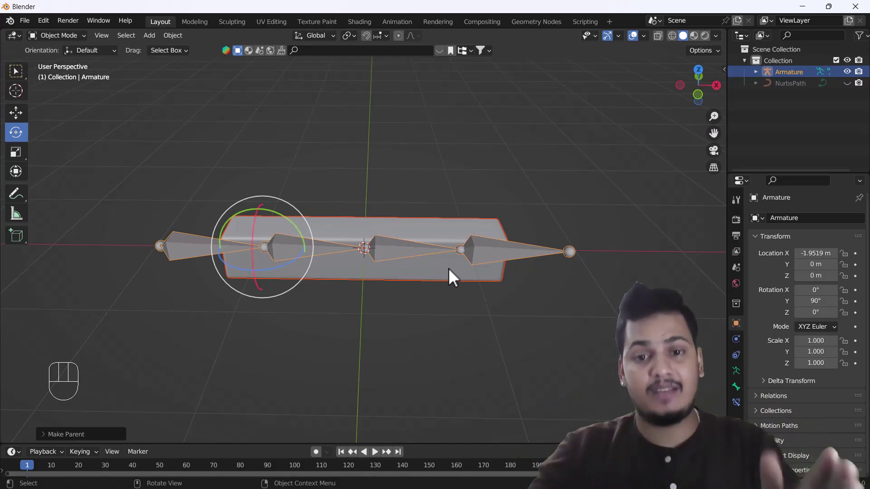
Test the cube's deformation by posing the armature's last and third bones, and return to Object Mode
{"action": "left_click", "coordinate": [426, 258]}
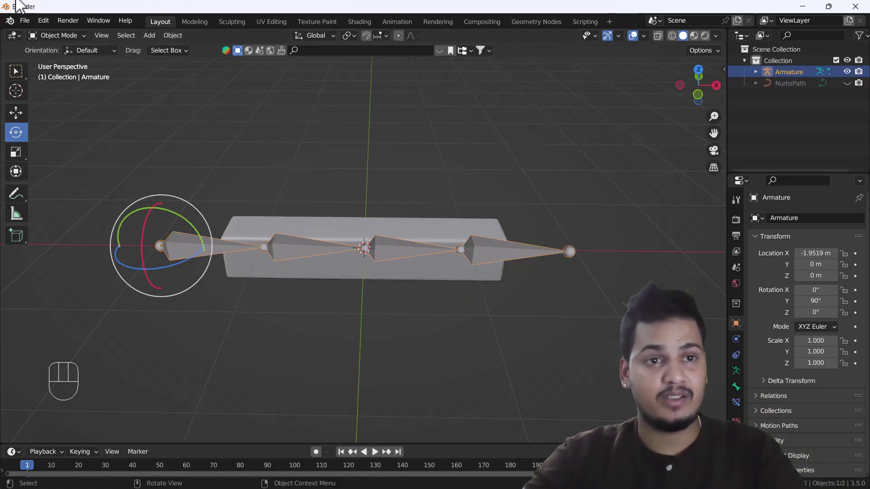
{"action": "left_click", "coordinate": [53, 36]}
{"action": "left_click", "coordinate": [53, 73]}
{"action": "mouse_move", "coordinate": [489, 217]}
{"action": "left_mouse_down"}
{"action": "mouse_move", "coordinate": [487, 240]}
{"action": "mouse_move", "coordinate": [492, 201]}
{"action": "mouse_move", "coordinate": [489, 217]}
{"action": "left_mouse_up"}
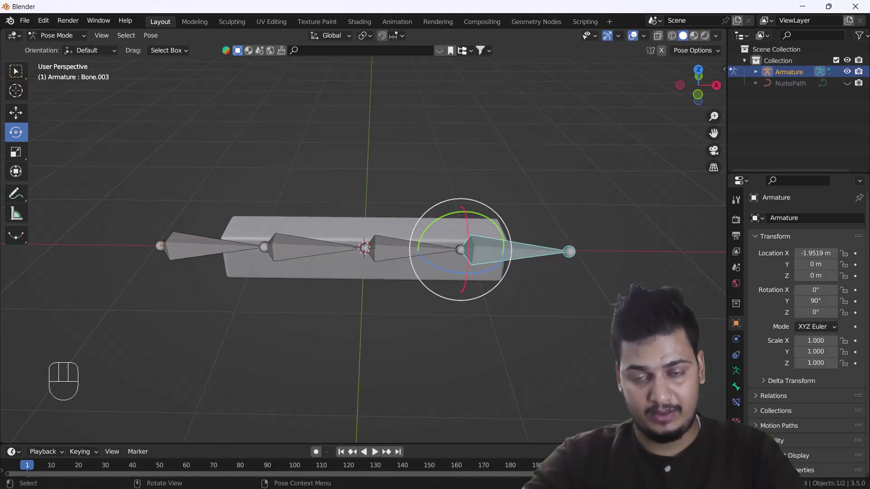
{"action": "left_click", "coordinate": [396, 250]}
{"action": "mouse_move", "coordinate": [405, 229]}
{"action": "left_mouse_down"}
{"action": "mouse_move", "coordinate": [398, 248]}
{"action": "mouse_move", "coordinate": [378, 233]}
{"action": "mouse_move", "coordinate": [399, 253]}
{"action": "mouse_move", "coordinate": [388, 190]}
{"action": "mouse_move", "coordinate": [393, 252]}
{"action": "mouse_move", "coordinate": [399, 189]}
{"action": "mouse_move", "coordinate": [401, 238]}
{"action": "left_mouse_up"}
{"action": "key", "text": "Escape"}
{"action": "key", "text": "ctrl+Tab"}
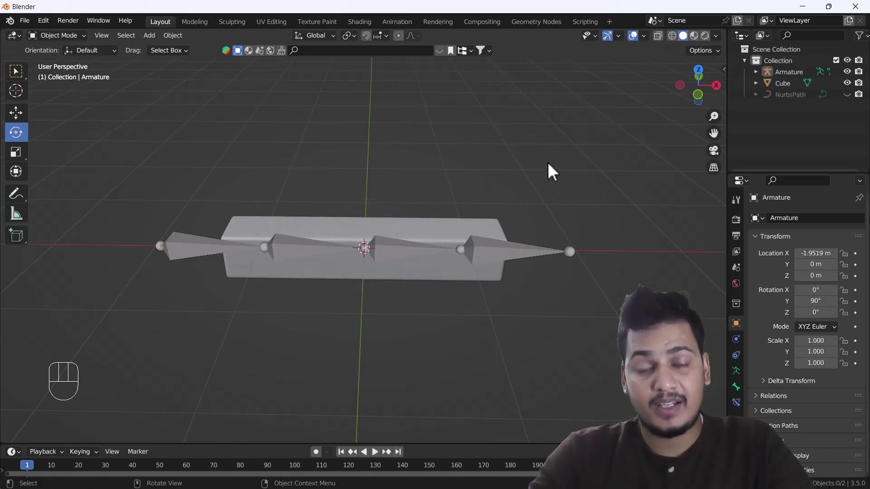
Hide the cube and unhide the NURBS path
{"action": "left_click", "coordinate": [847, 83]}
{"action": "left_click", "coordinate": [847, 94]}
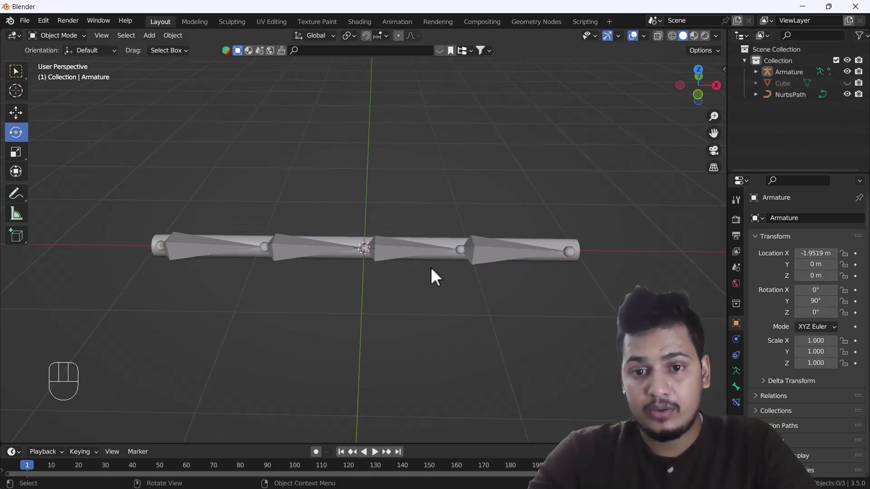
Review the available options for parenting the NURBS path to the armature, and leave without applying one
{"action": "left_click", "coordinate": [556, 244]}
{"action": "left_click", "coordinate": [511, 253], "text": "shift"}
{"action": "left_click", "coordinate": [510, 252], "text": "shift"}
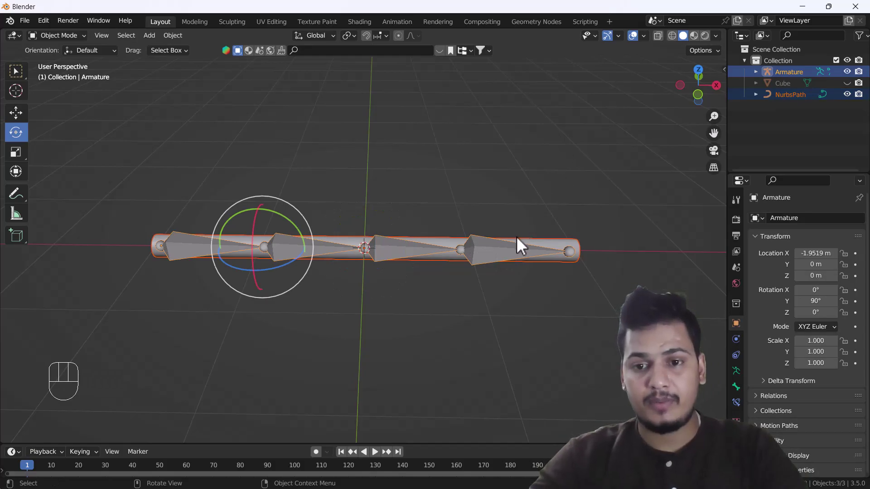
{"action": "key", "text": "ctrl+p"}
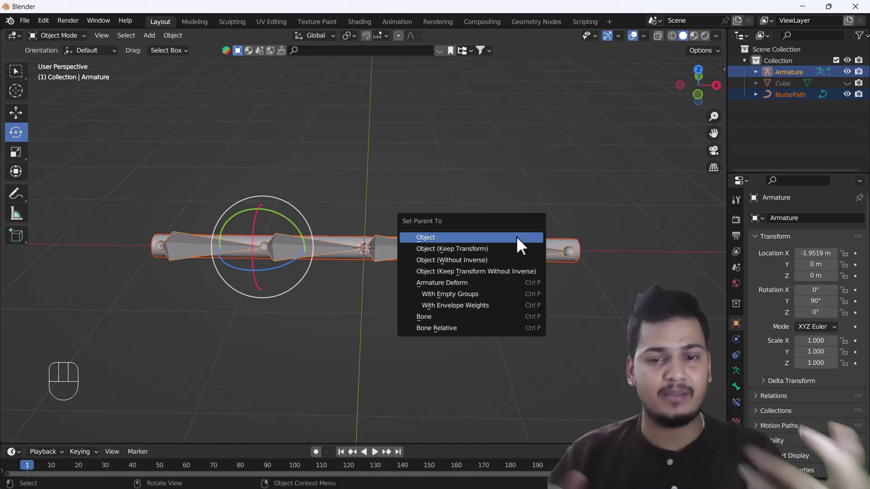
{"action": "left_click", "coordinate": [521, 167]}
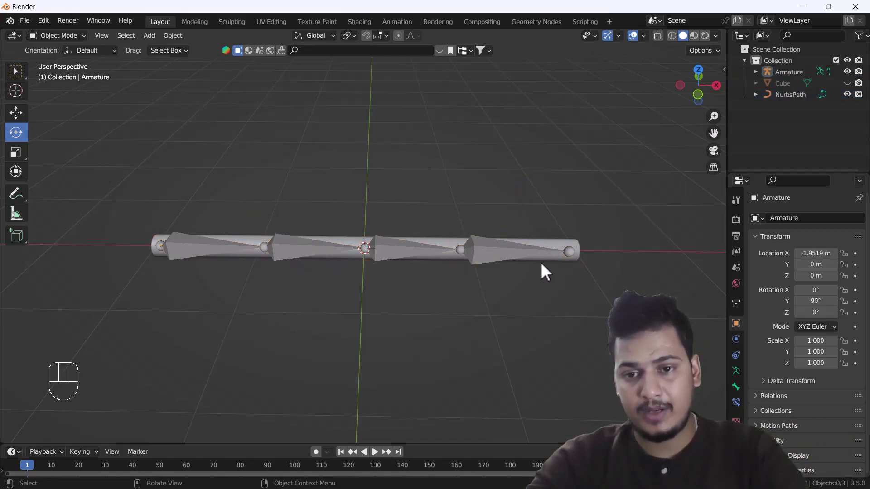
Make the armature's last bone, Bone.003, the active bone in Pose Mode and return to Object Mode
{"action": "left_click", "coordinate": [481, 248]}
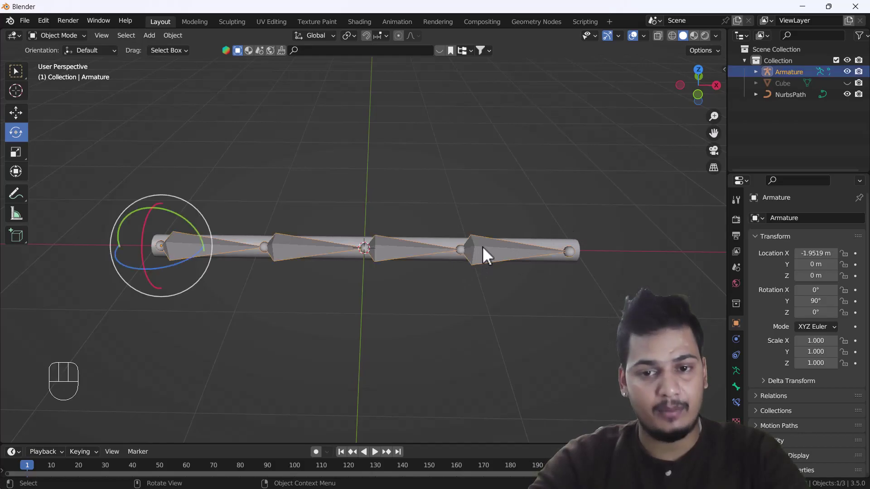
{"action": "left_click", "coordinate": [51, 36]}
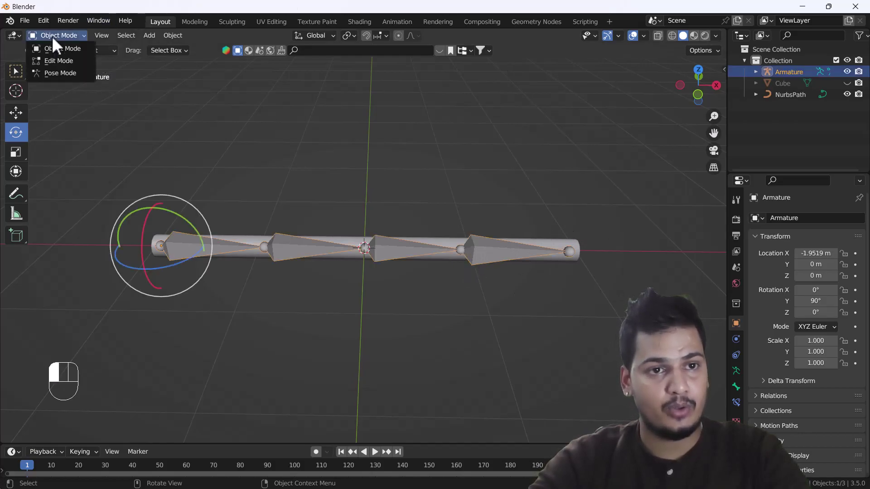
{"action": "left_click", "coordinate": [53, 73]}
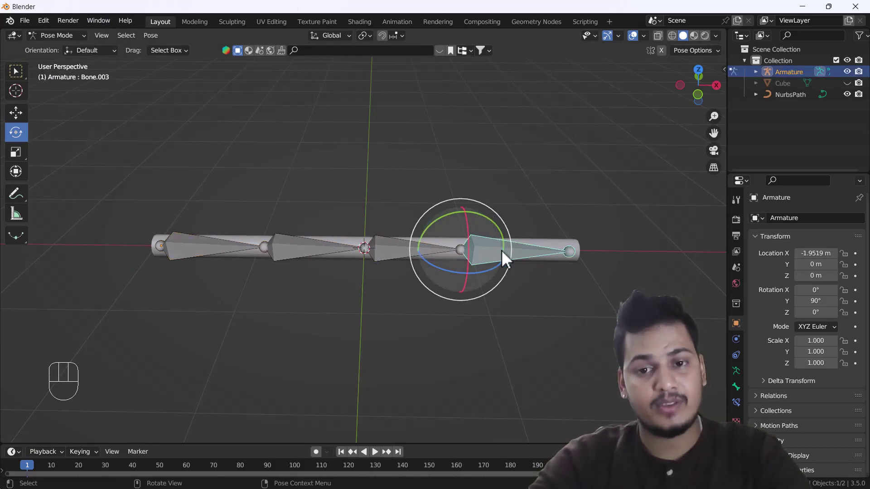
{"action": "left_click", "coordinate": [58, 38]}
{"action": "left_click", "coordinate": [59, 49]}
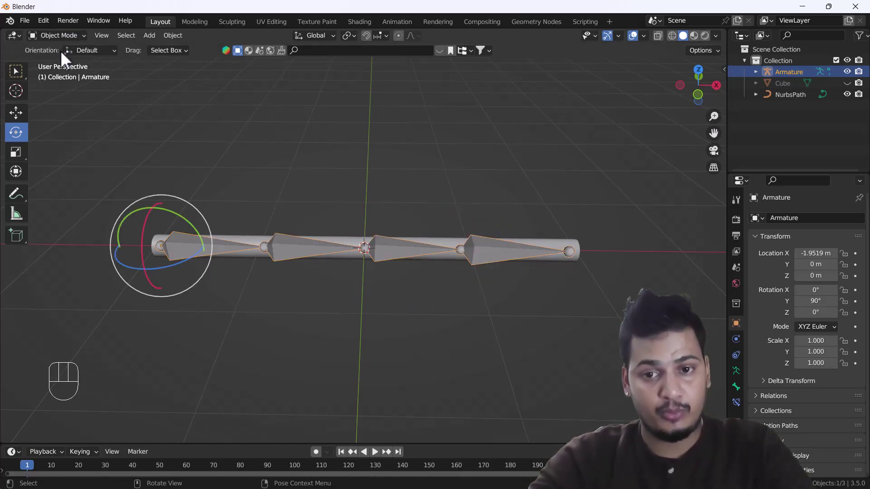
Hook the NURBS path's end control point at the tip of the last bone to the armature's selected bone
{"action": "left_click", "coordinate": [451, 243], "text": "shift"}
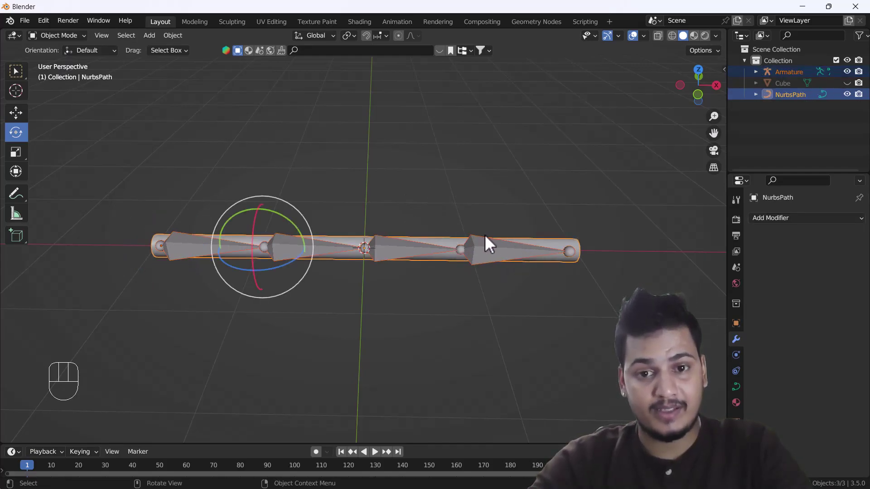
{"action": "key", "text": "Tab"}
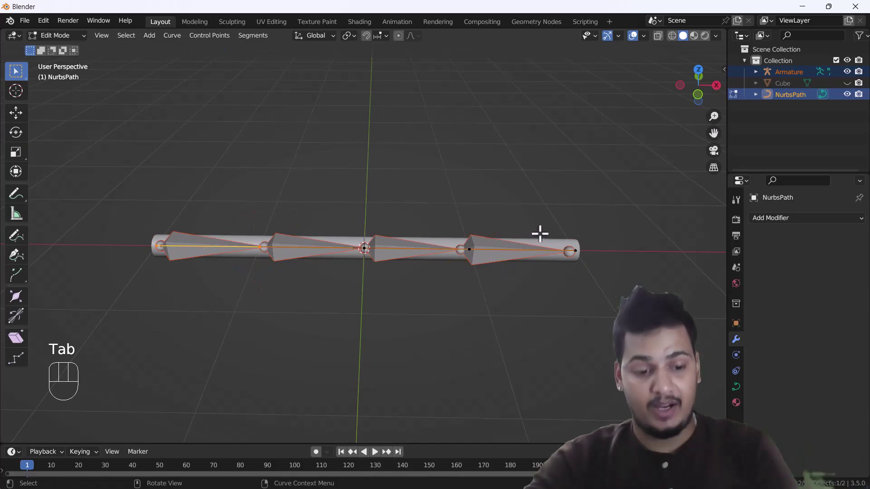
{"action": "left_click_drag", "start_coordinate": [552, 201], "coordinate": [604, 287]}
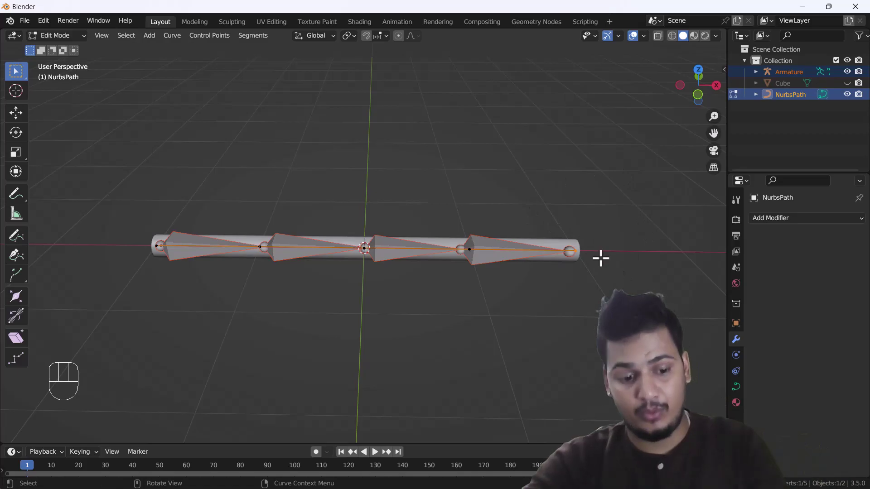
{"action": "key", "text": "ctrl+h"}
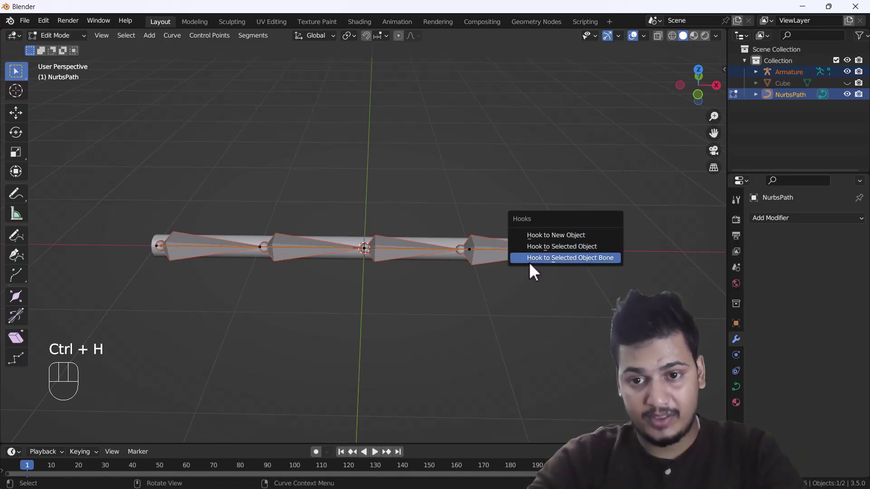
{"action": "left_click", "coordinate": [591, 258]}
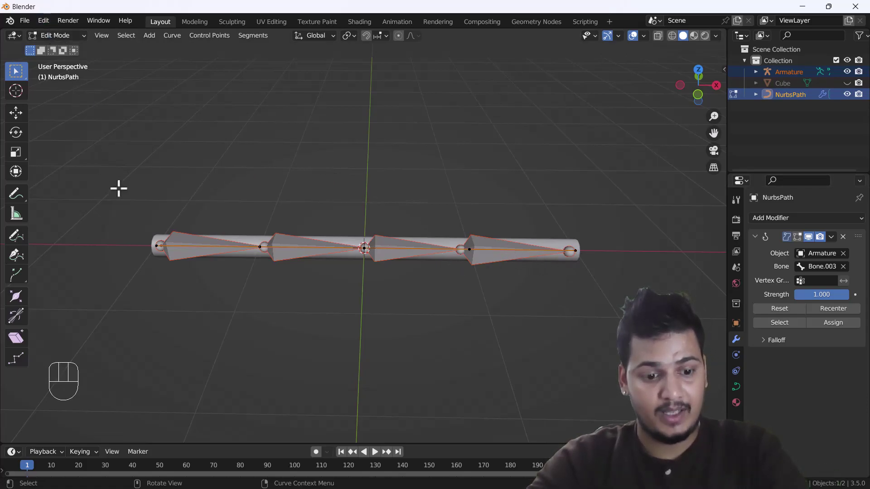
{"action": "key", "text": "Tab"}
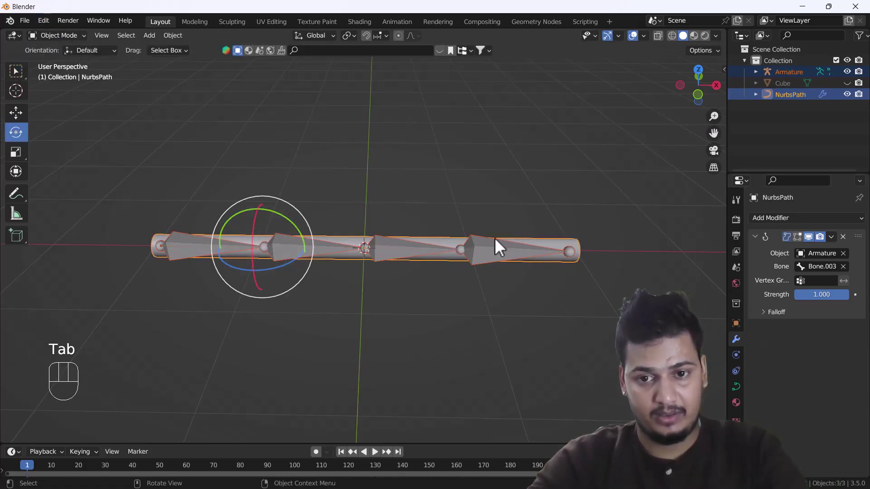
Make the armature's third bone, Bone.002, the active bone in Pose Mode and return to Object Mode
{"action": "left_click", "coordinate": [428, 251]}
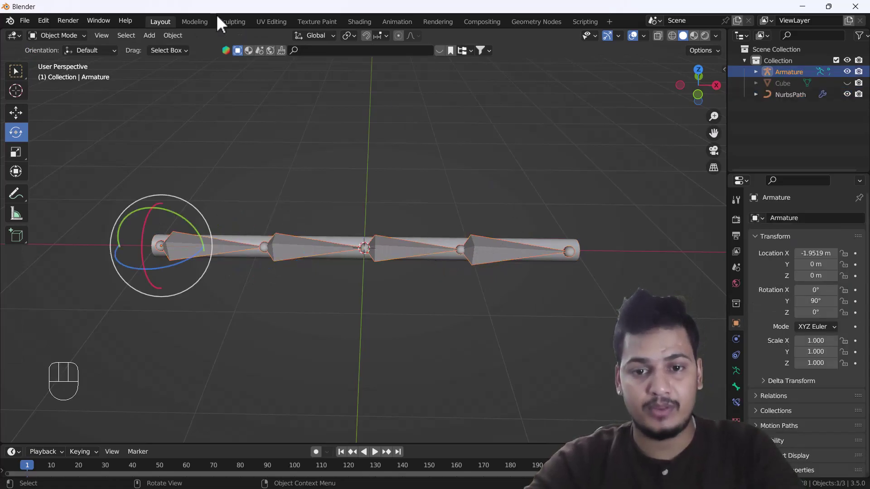
{"action": "left_click", "coordinate": [58, 35]}
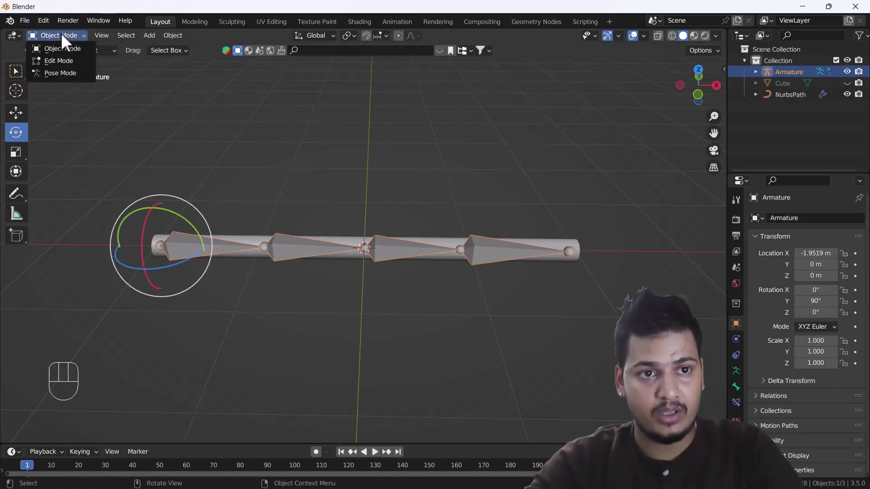
{"action": "left_click", "coordinate": [52, 73]}
{"action": "left_click", "coordinate": [394, 250]}
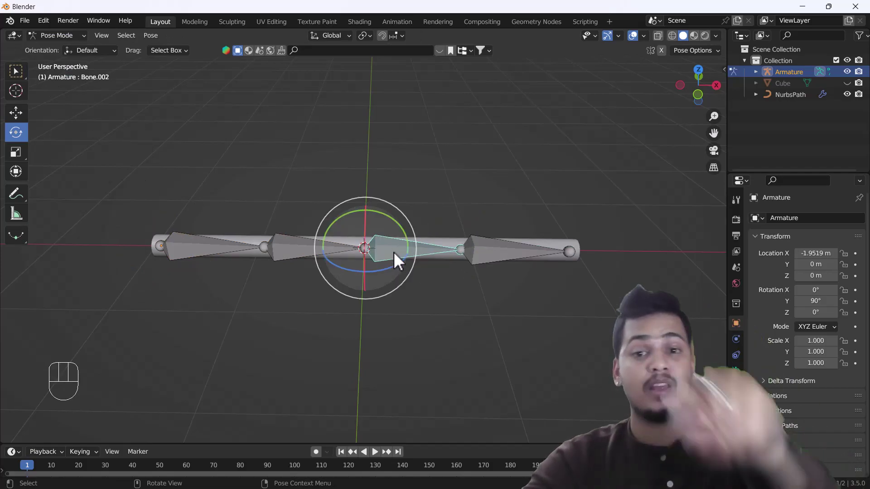
{"action": "left_click", "coordinate": [64, 35]}
{"action": "left_click", "coordinate": [59, 47]}
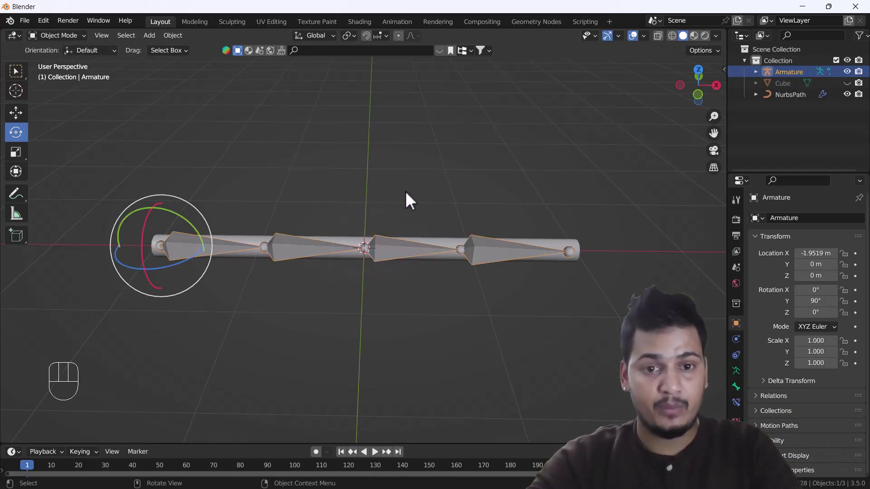
Hook the NURBS path's fourth control point to the selected Bone.002 and return to Object Mode
{"action": "left_click", "coordinate": [447, 248], "text": "shift"}
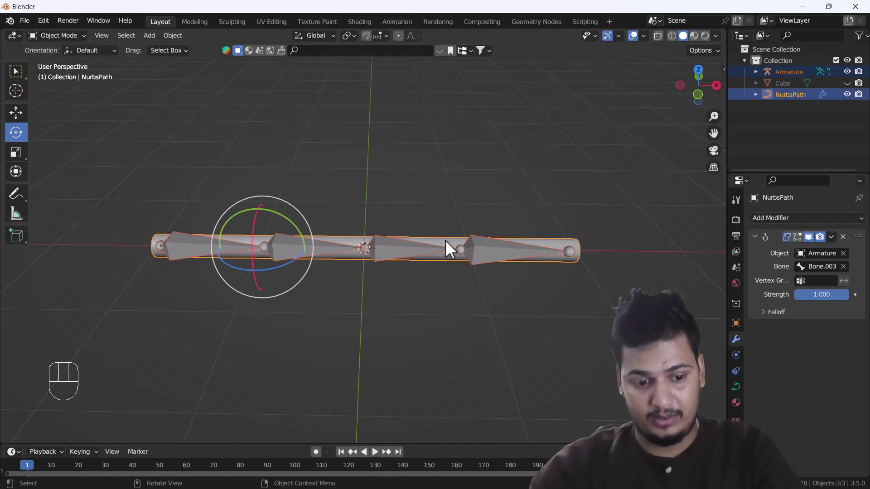
{"action": "key", "text": "Tab"}
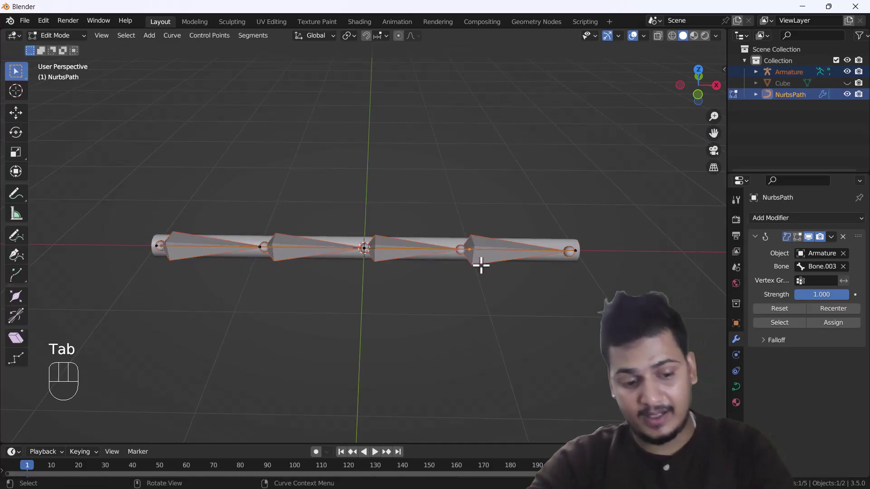
{"action": "key", "text": "ctrl+h"}
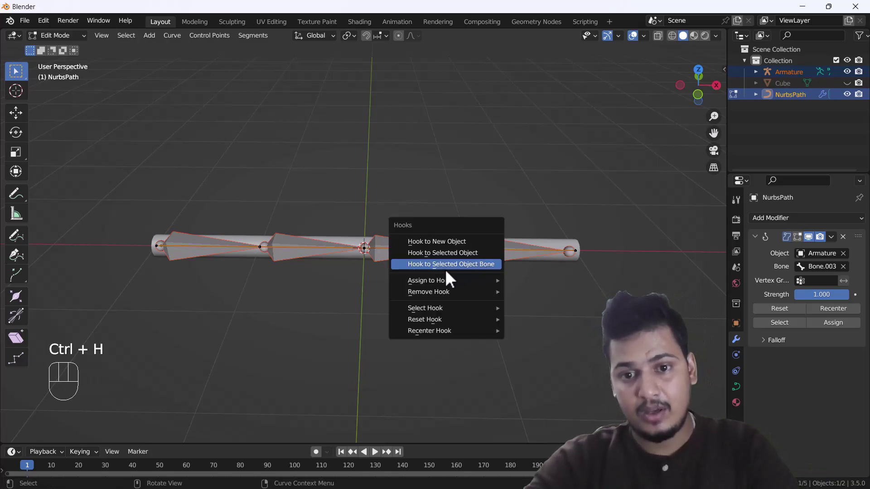
{"action": "left_click", "coordinate": [477, 265]}
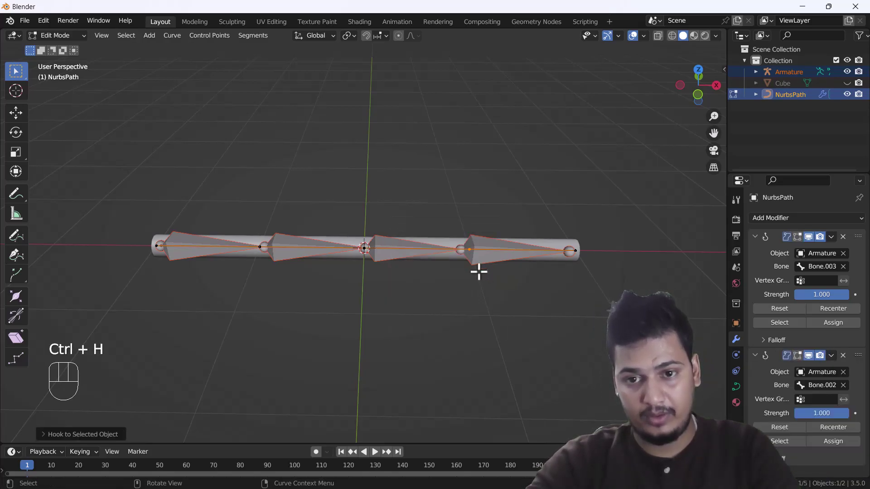
{"action": "left_click", "coordinate": [61, 35]}
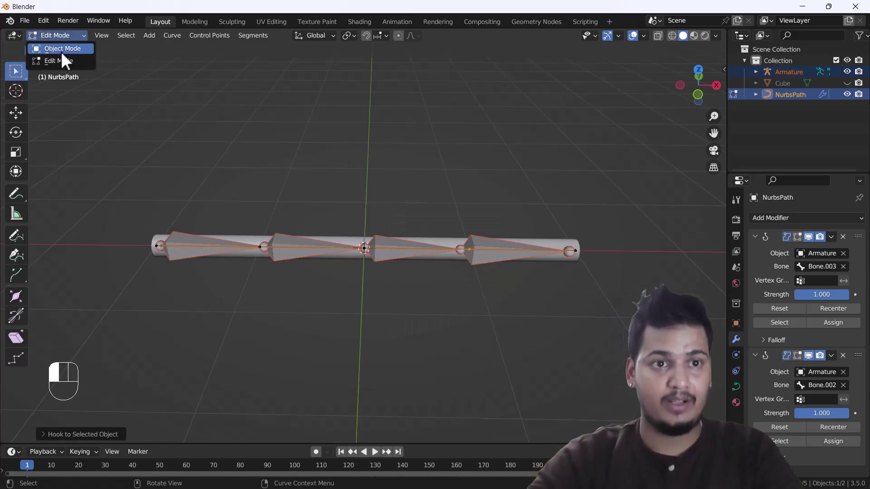
{"action": "left_click", "coordinate": [61, 49]}
Make the armature's second bone the active bone in Pose Mode and return to Object Mode
{"action": "left_click", "coordinate": [358, 219]}
{"action": "left_click", "coordinate": [314, 255]}
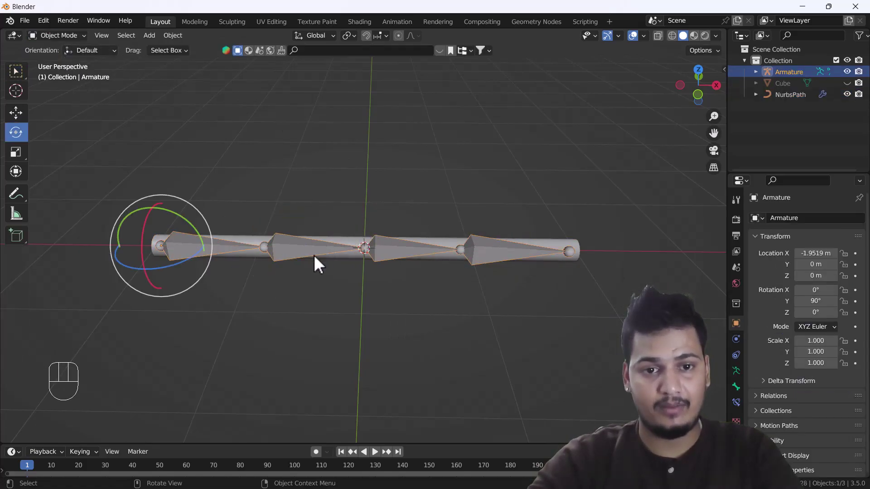
{"action": "left_click", "coordinate": [64, 32]}
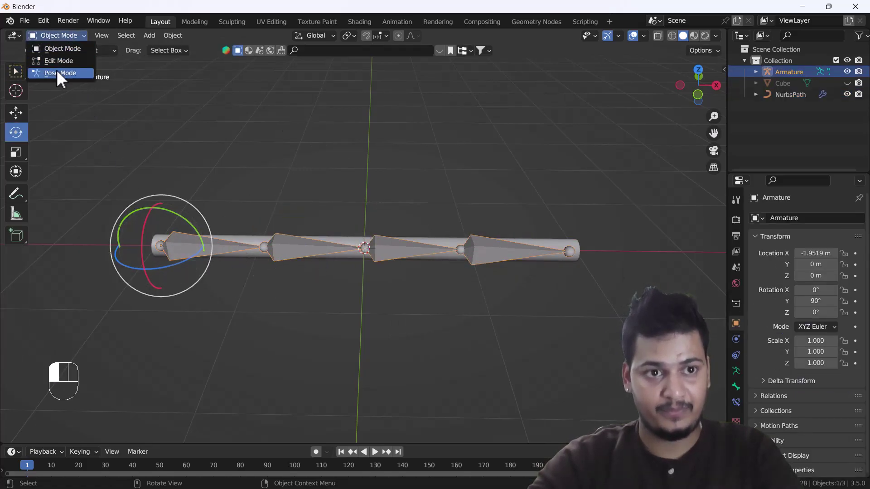
{"action": "left_click", "coordinate": [55, 74]}
{"action": "left_click", "coordinate": [293, 248]}
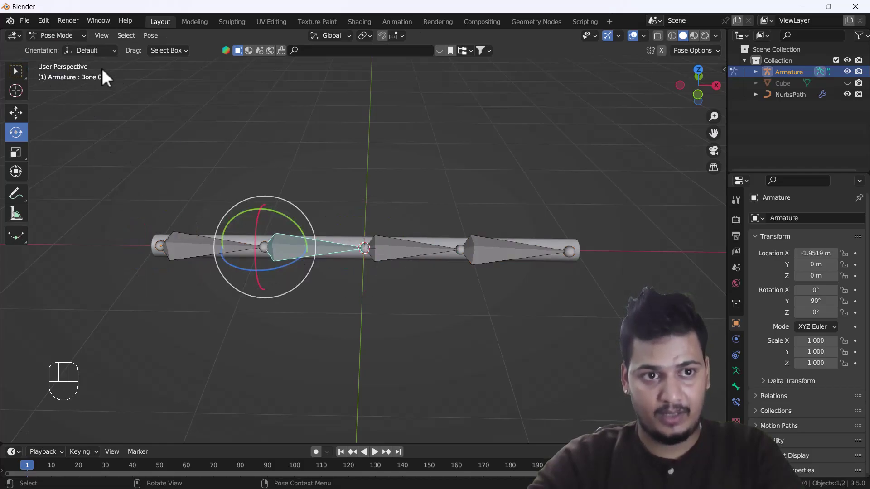
{"action": "left_click", "coordinate": [45, 34]}
{"action": "left_click", "coordinate": [47, 47]}
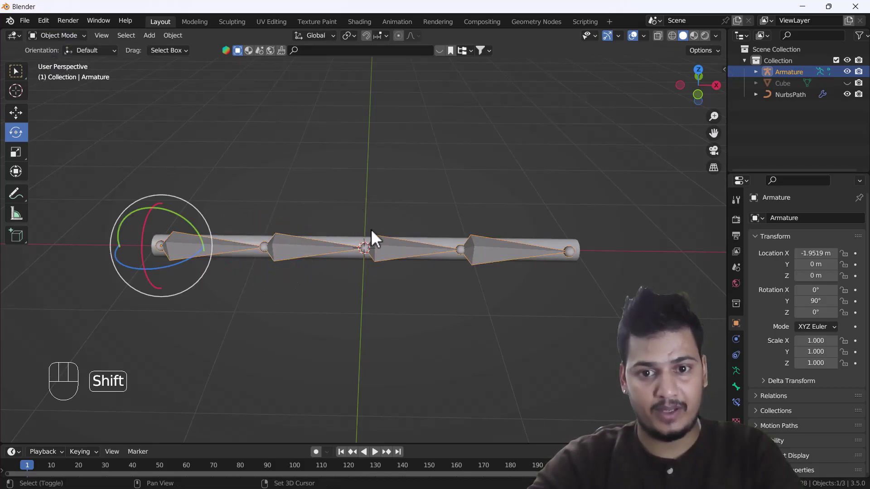
Hook the NURBS path's middle control point to the armature's selected Bone.001, return to Object Mode and clear the selection
{"action": "left_click", "coordinate": [519, 236], "text": "shift"}
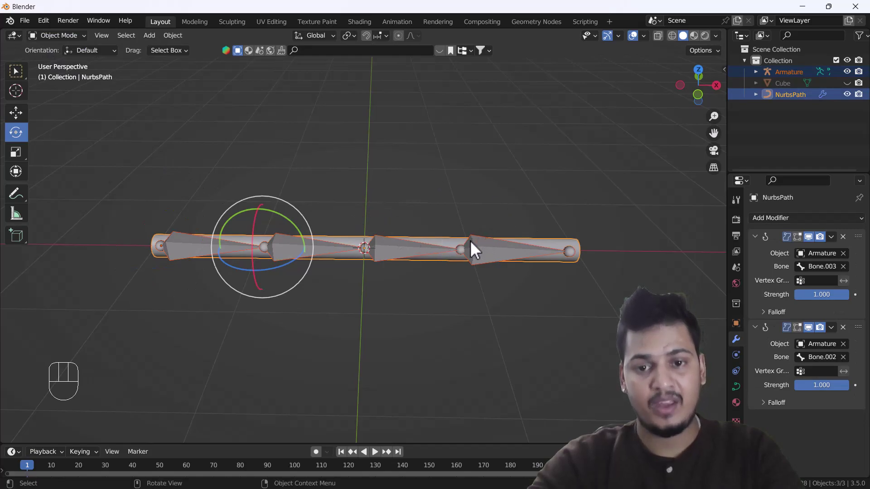
{"action": "key", "text": "Tab"}
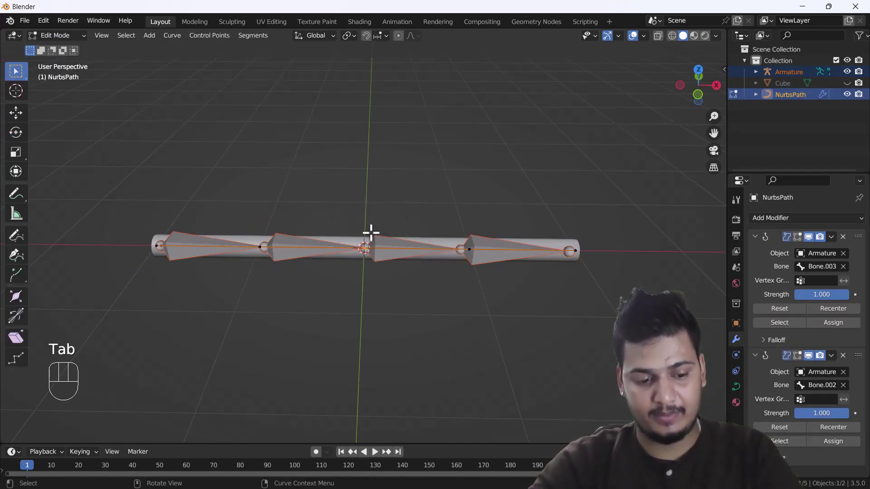
{"action": "key", "text": "ctrl+h"}
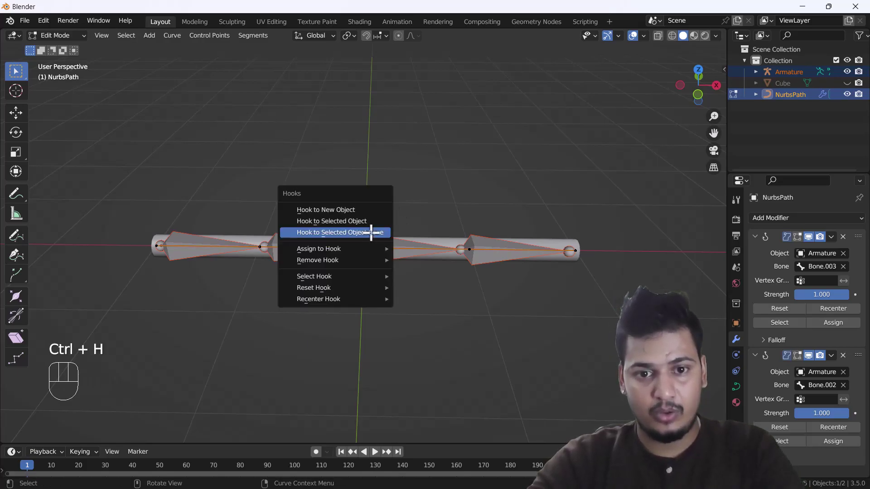
{"action": "left_click", "coordinate": [371, 233]}
{"action": "left_click", "coordinate": [47, 34]}
{"action": "left_click", "coordinate": [53, 46]}
{"action": "left_click", "coordinate": [150, 204]}
Make the armature's first bone the active bone in Pose Mode and return to Object Mode
{"action": "left_click", "coordinate": [211, 248]}
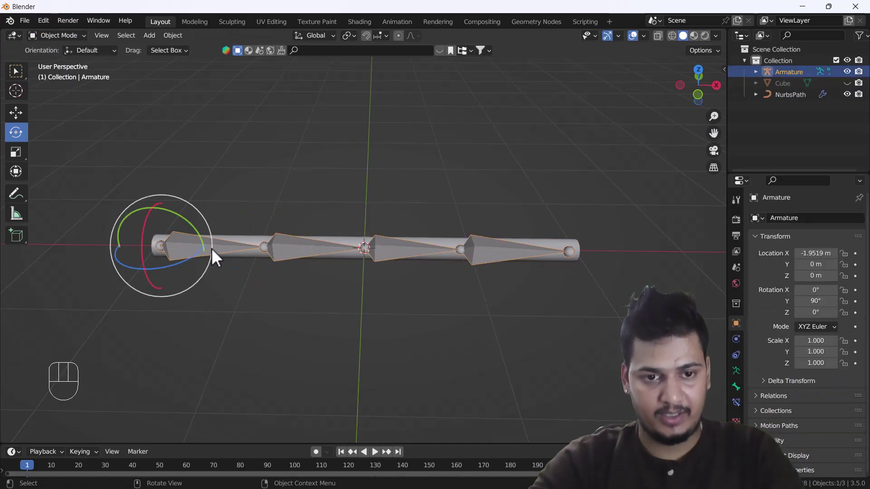
{"action": "left_click", "coordinate": [49, 36]}
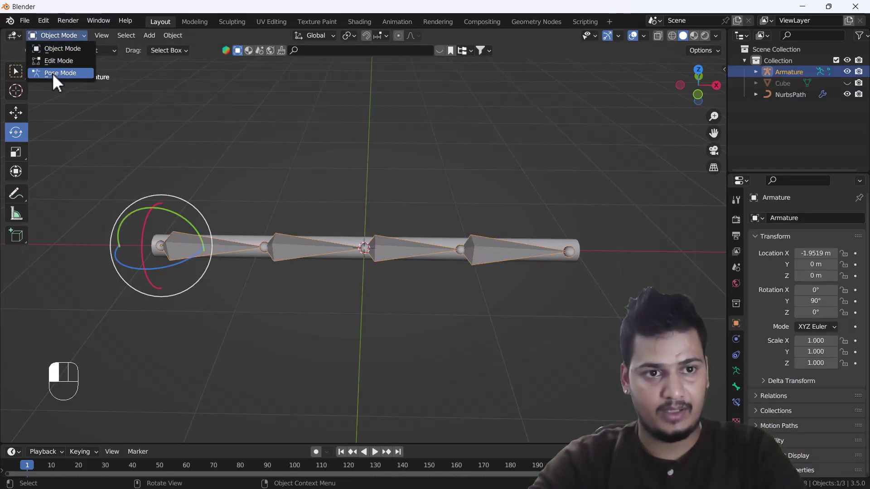
{"action": "left_click", "coordinate": [53, 71]}
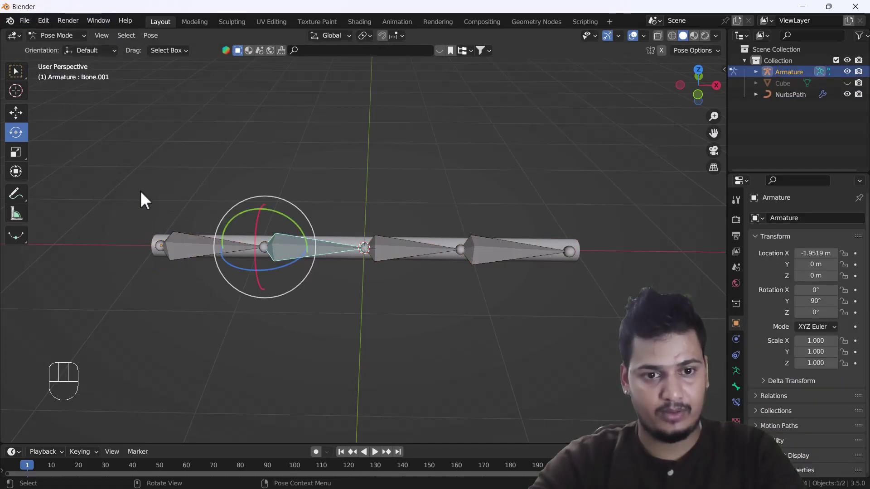
{"action": "left_click", "coordinate": [197, 249]}
{"action": "left_click", "coordinate": [62, 34]}
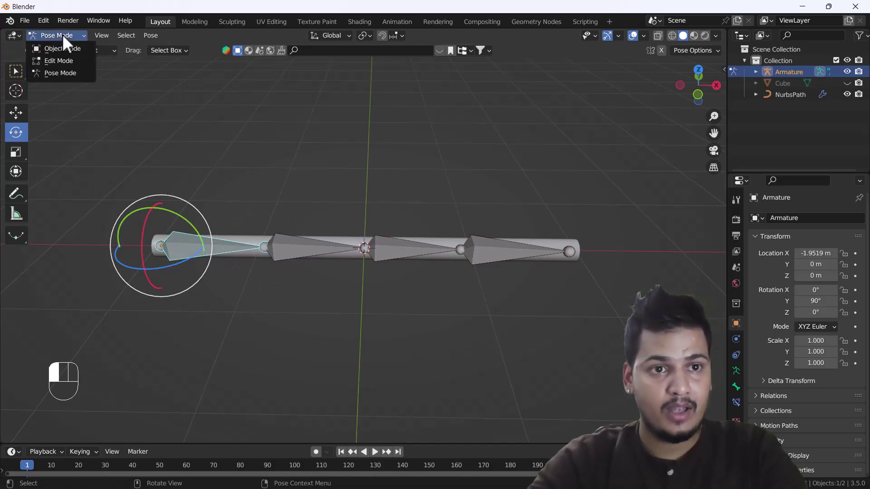
{"action": "left_click", "coordinate": [57, 48]}
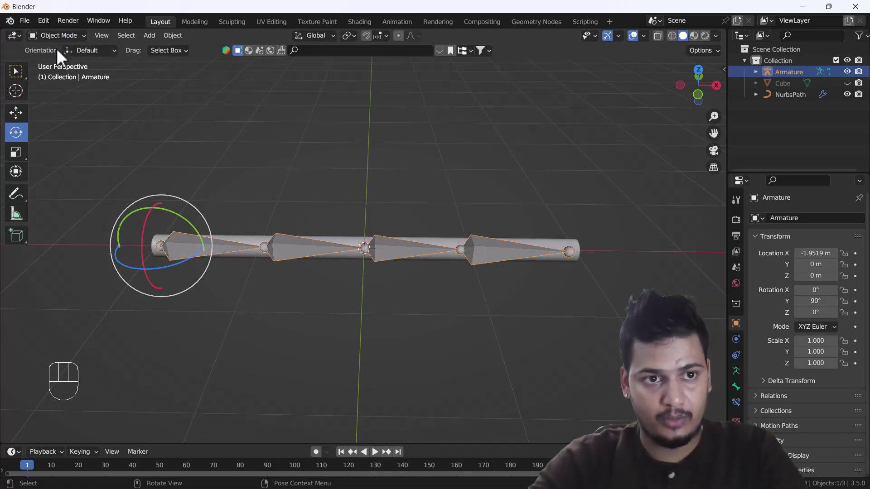
Hook the NURBS path's first two control points to the armature's selected first bone and return to Object Mode
{"action": "key", "text": "shift"}
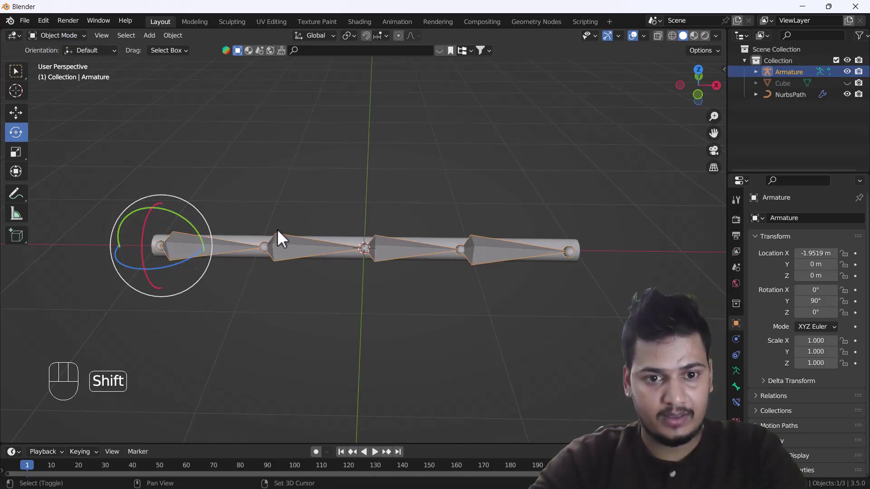
{"action": "left_click", "coordinate": [257, 240], "text": "shift"}
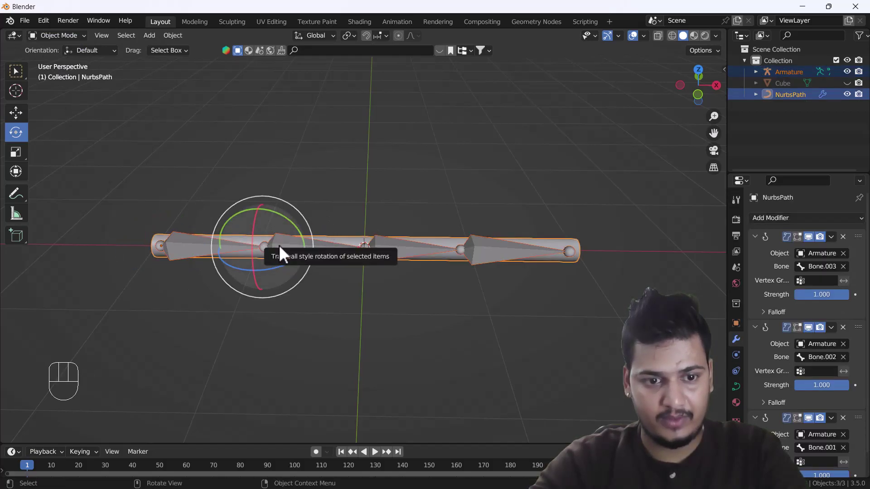
{"action": "key", "text": "Tab"}
{"action": "left_click_drag", "start_coordinate": [106, 205], "coordinate": [284, 271]}
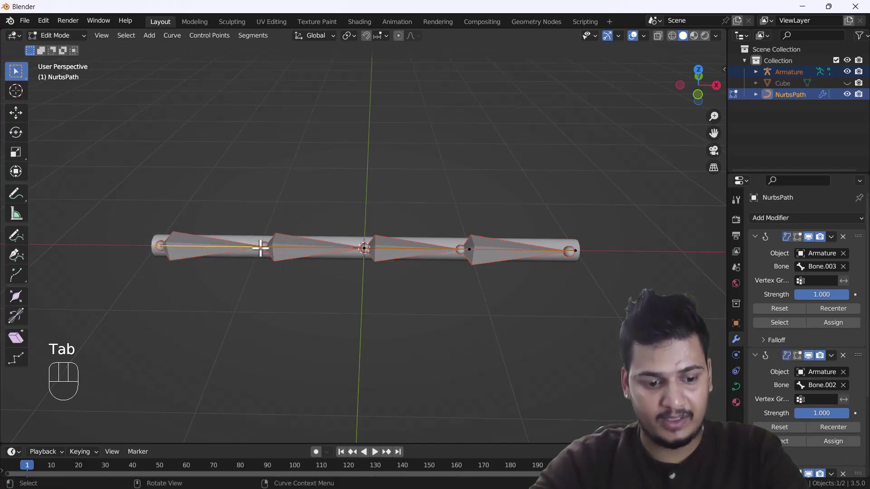
{"action": "key", "text": "ctrl"}
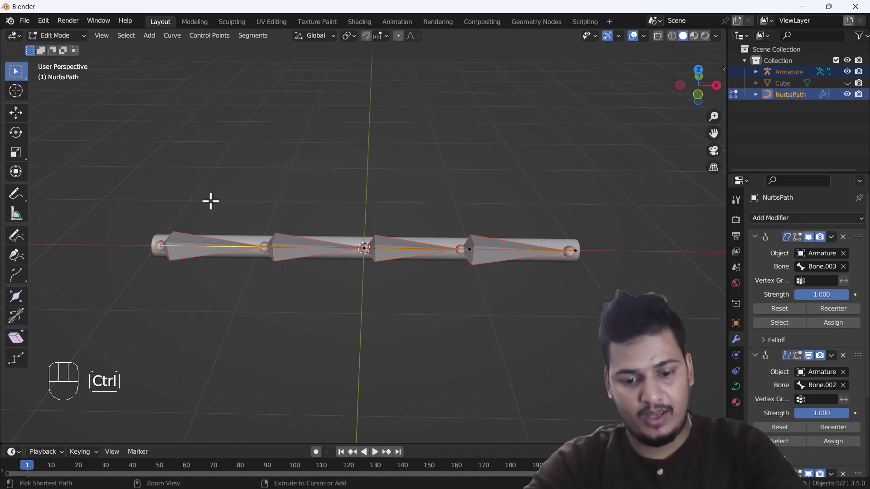
{"action": "key", "text": "ctrl+h"}
{"action": "left_click", "coordinate": [262, 204]}
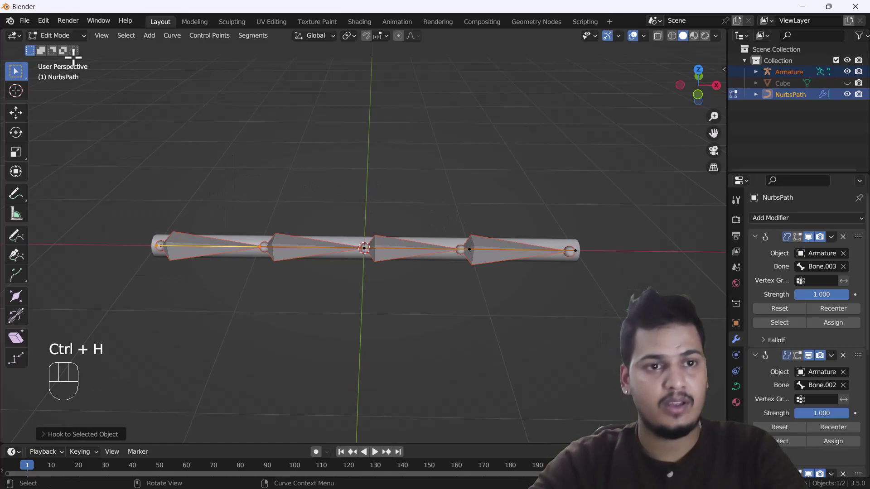
{"action": "left_click", "coordinate": [67, 35]}
{"action": "left_click", "coordinate": [58, 50]}
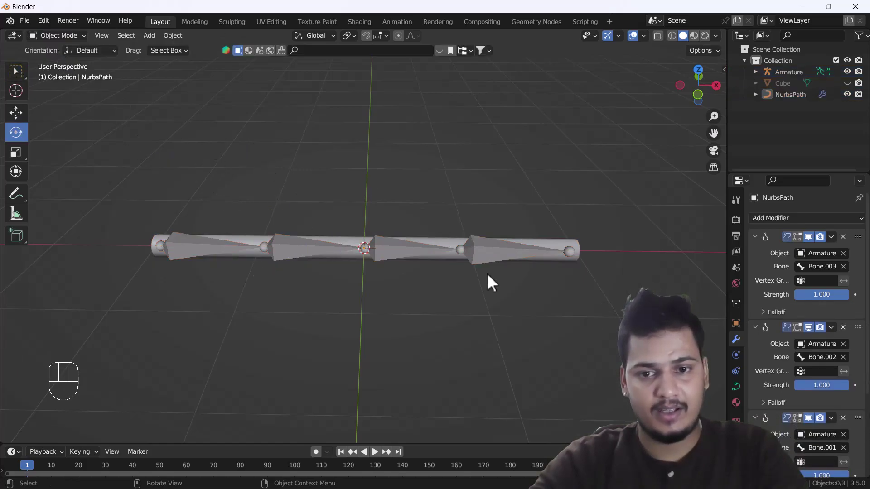
Switch the armature to Pose Mode and test the rig by rotating the last bone, Bone.003, cancelling the rotation
{"action": "left_click", "coordinate": [521, 267]}
{"action": "left_click", "coordinate": [56, 38]}
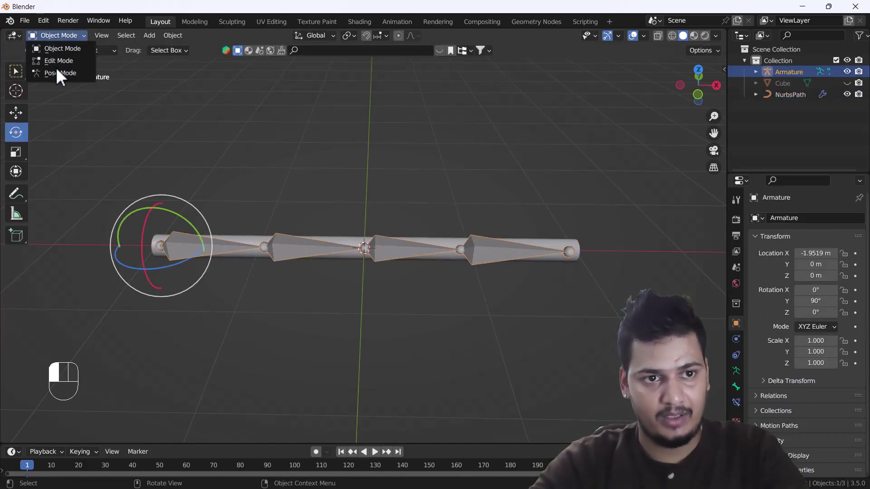
{"action": "left_click", "coordinate": [55, 69]}
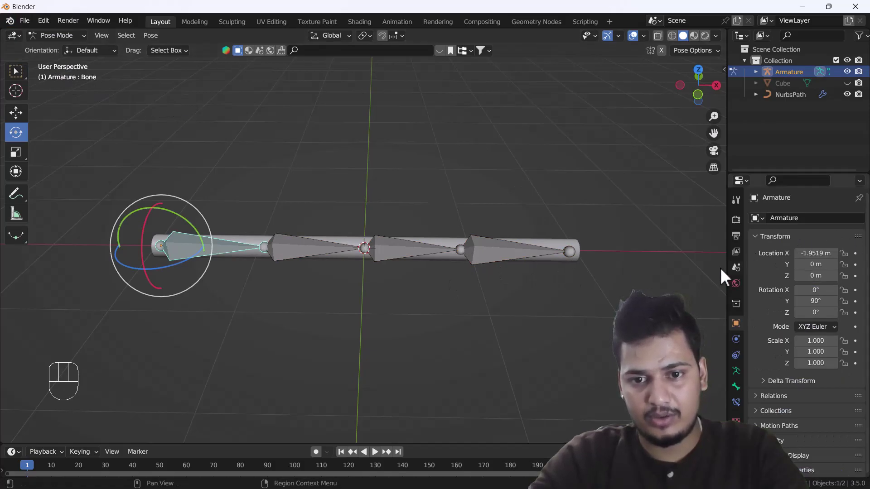
{"action": "left_click", "coordinate": [496, 246]}
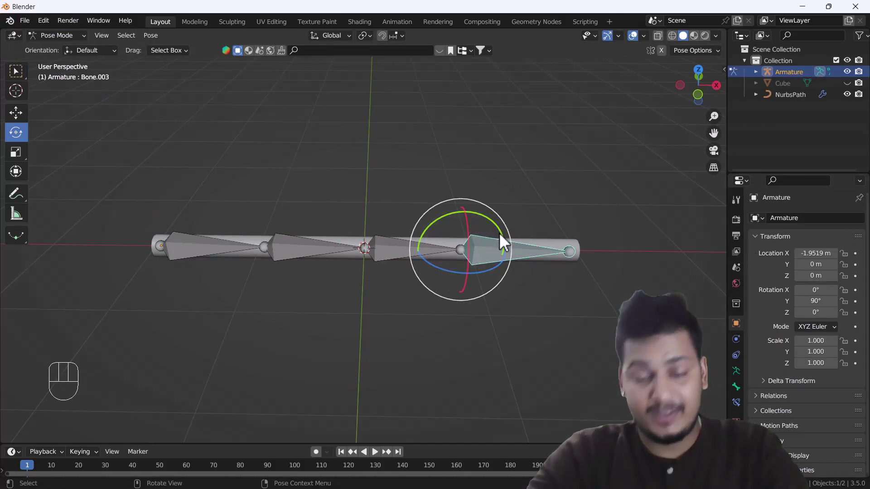
{"action": "left_click_drag", "start_coordinate": [492, 222], "coordinate": [511, 276]}
{"action": "right_click", "coordinate": [502, 269]}
Test how the path bends by rotating the third bone, Bone.002, in different directions, cancelling the rotations
{"action": "left_click", "coordinate": [401, 244]}
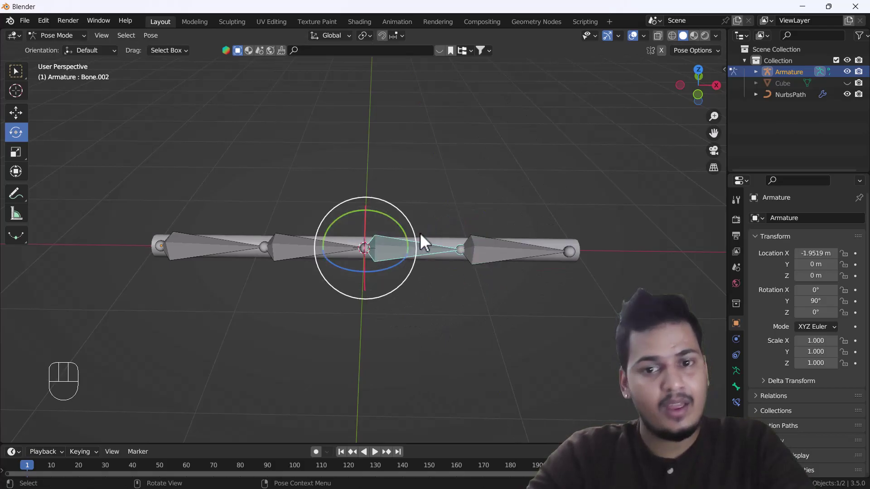
{"action": "left_click_drag", "start_coordinate": [403, 228], "coordinate": [374, 297]}
{"action": "left_click_drag", "start_coordinate": [394, 161], "coordinate": [408, 142]}
{"action": "right_click", "coordinate": [407, 142]}
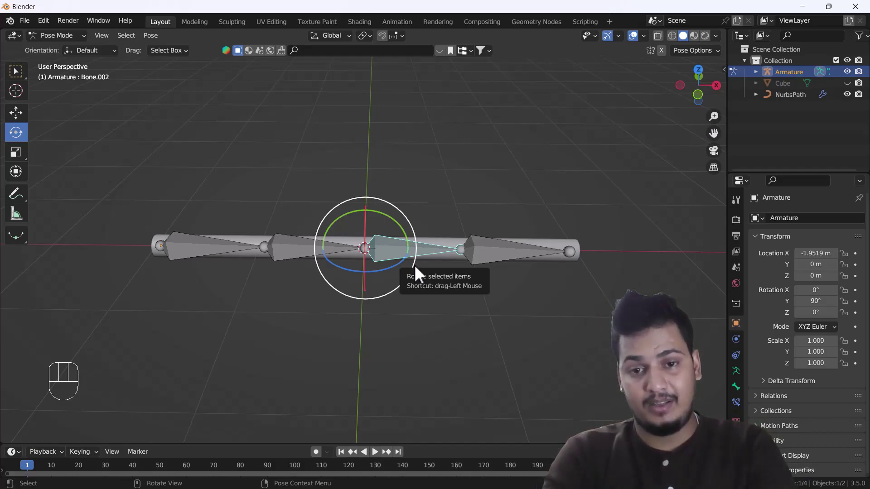
{"action": "left_click_drag", "start_coordinate": [379, 216], "coordinate": [399, 295]}
{"action": "right_click", "coordinate": [398, 295]}
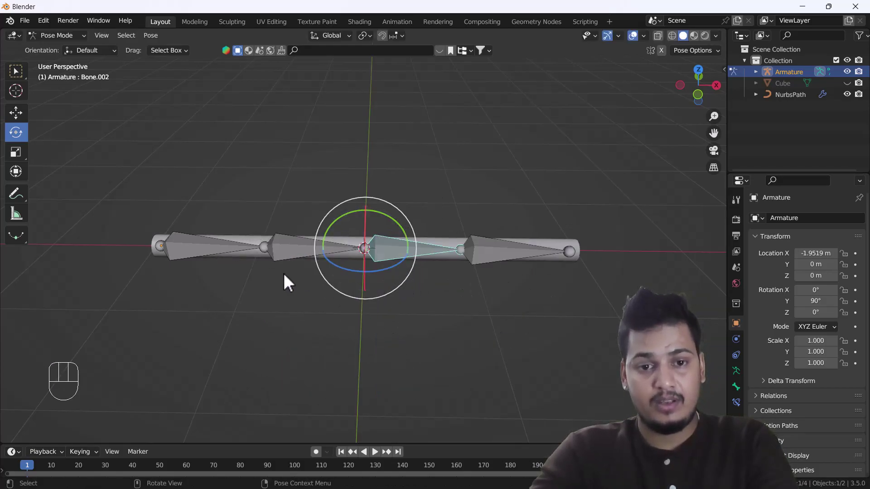
Test the path's deformation by rotating the second bone, Bone.001, and cancel the rotation
{"action": "left_click", "coordinate": [314, 245]}
{"action": "left_click_drag", "start_coordinate": [299, 228], "coordinate": [313, 215]}
{"action": "right_click", "coordinate": [313, 215]}
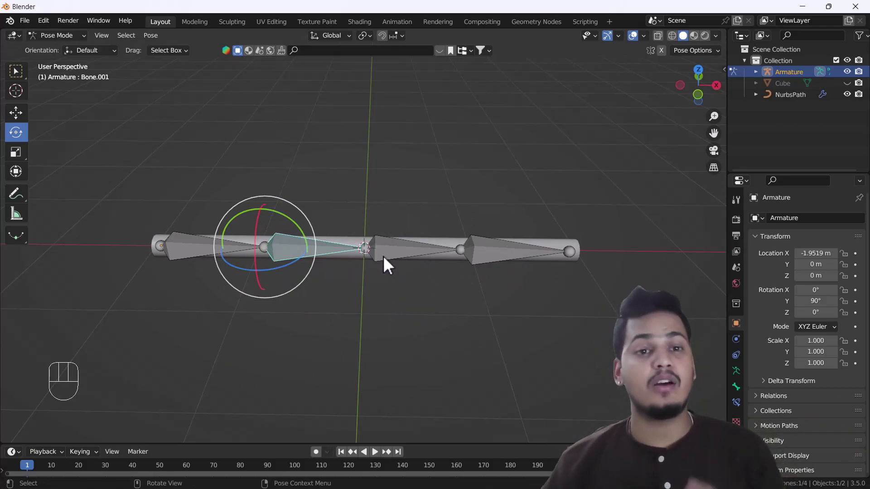